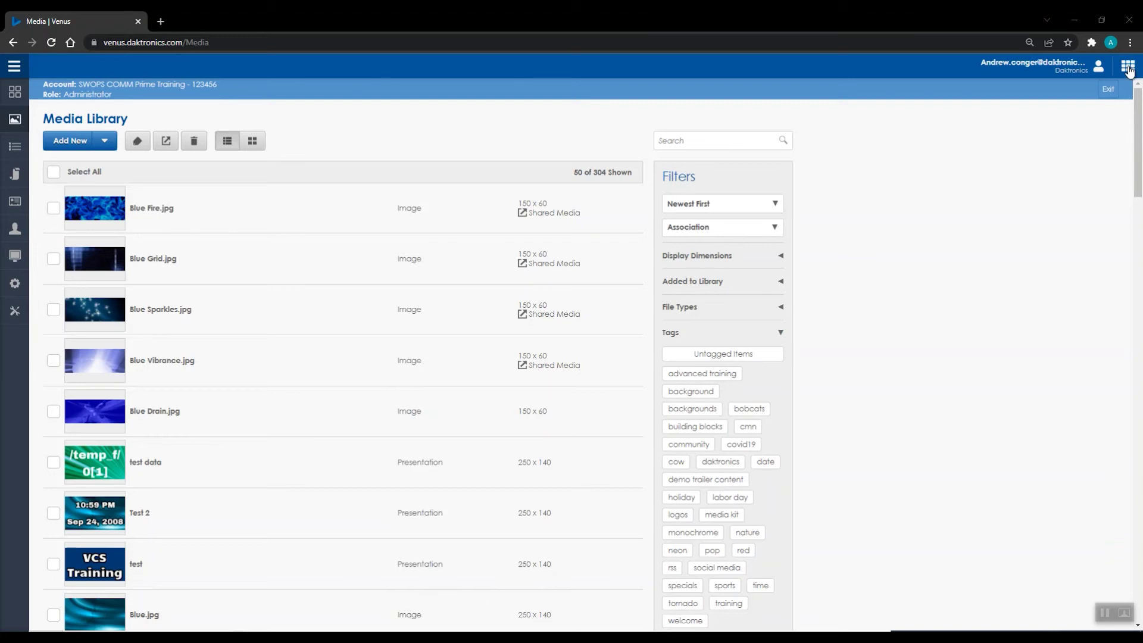
Launch Web Editor and add a new 250x140 template titled 'Menu Template'.
{"action": "left_click", "coordinate": [1129, 68]}
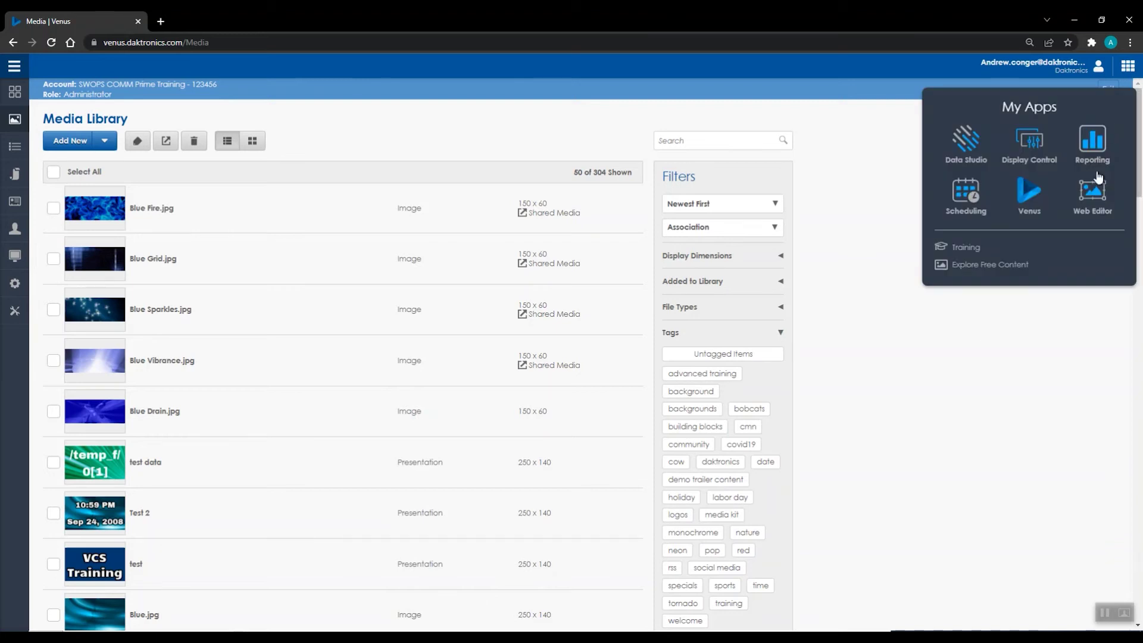
{"action": "left_click", "coordinate": [1090, 198]}
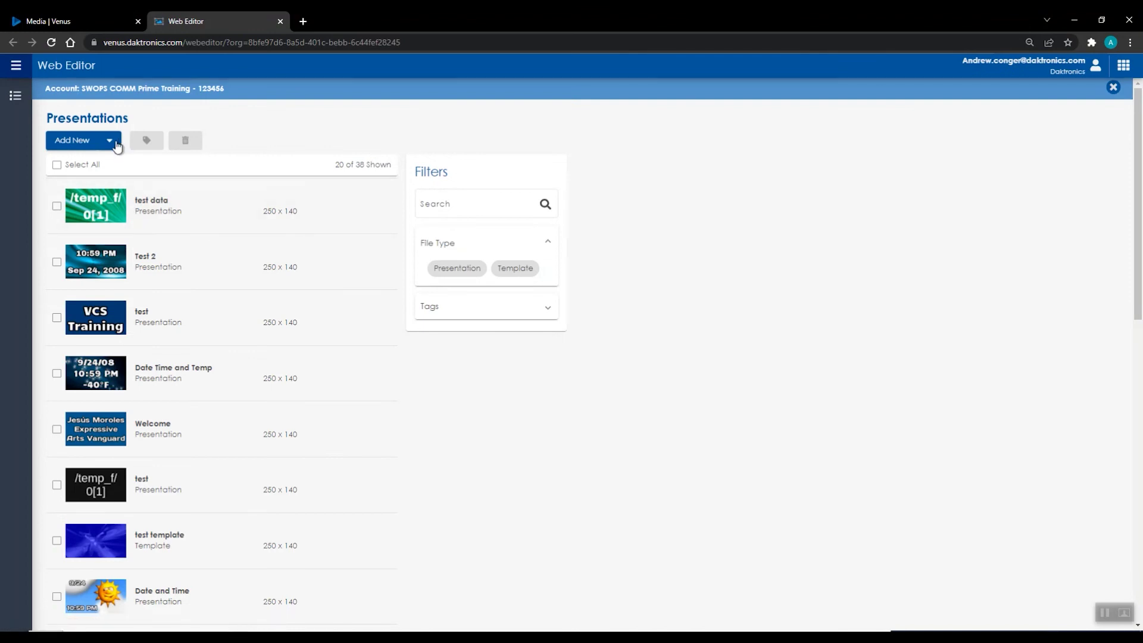
{"action": "left_click", "coordinate": [116, 145]}
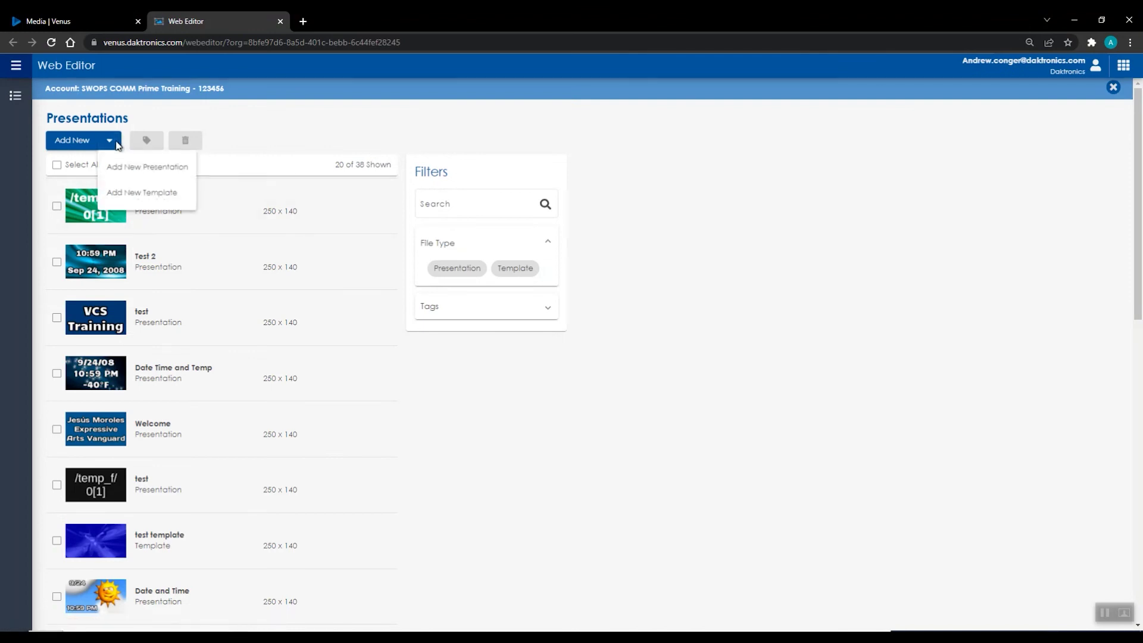
{"action": "left_click", "coordinate": [170, 196]}
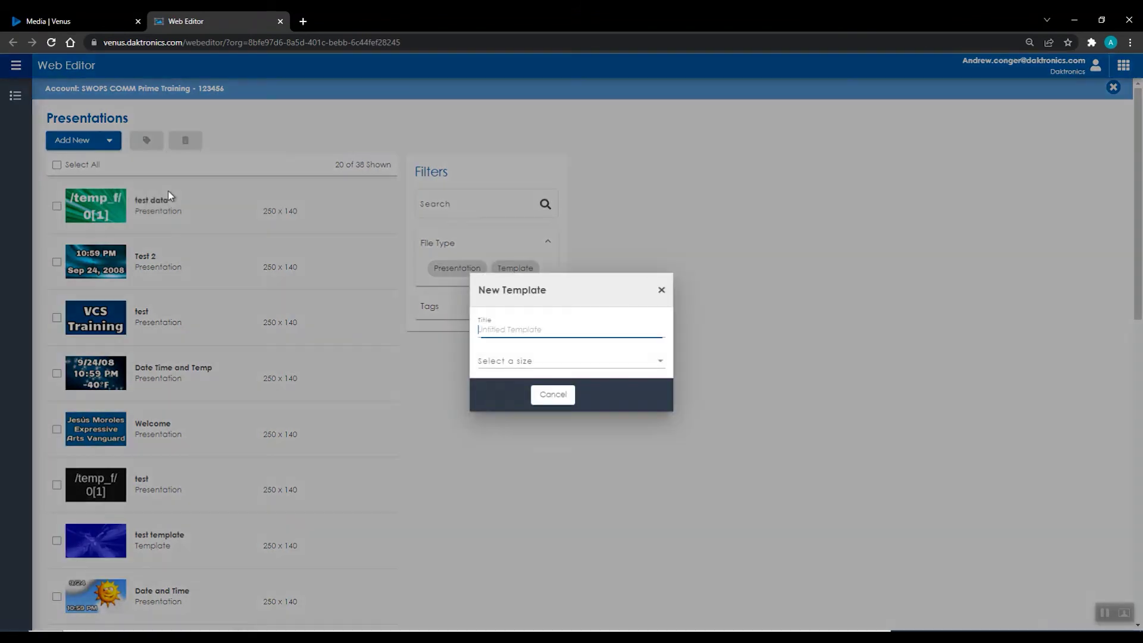
{"action": "type", "text": "Menu Te"}
{"action": "type", "text": "mplate"}
{"action": "left_click", "coordinate": [534, 362]}
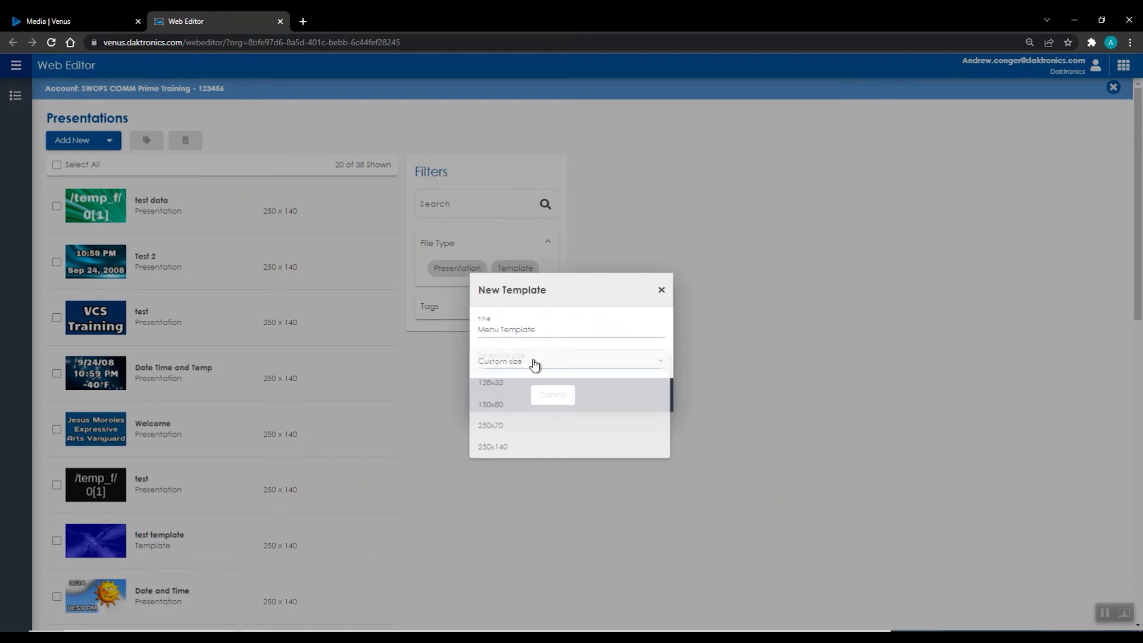
{"action": "left_click", "coordinate": [518, 440]}
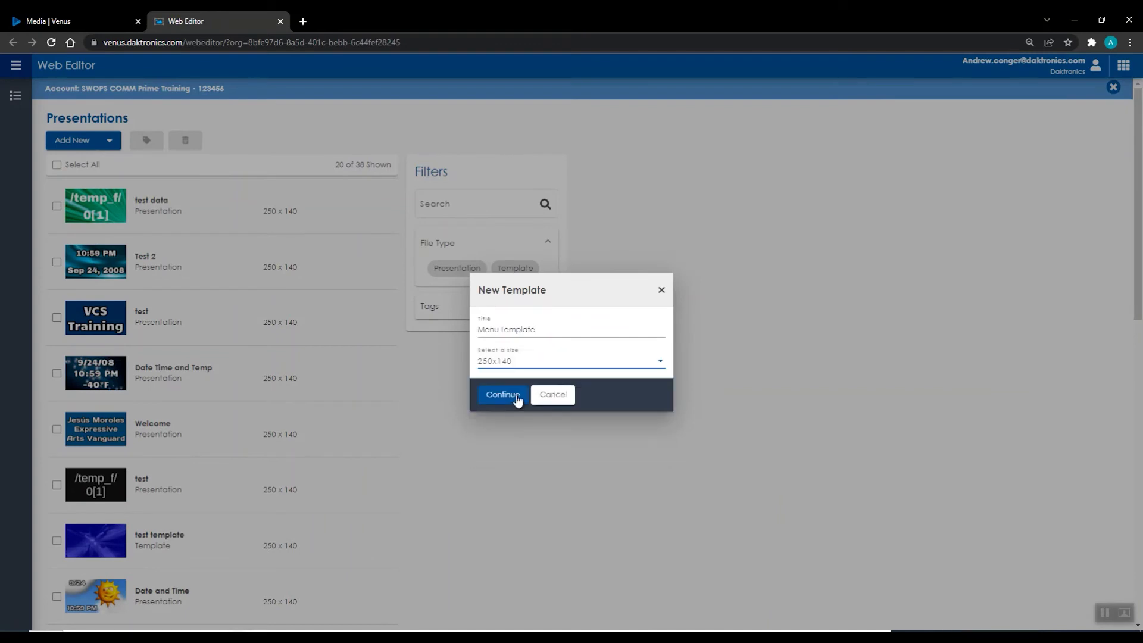
{"action": "left_click", "coordinate": [517, 398]}
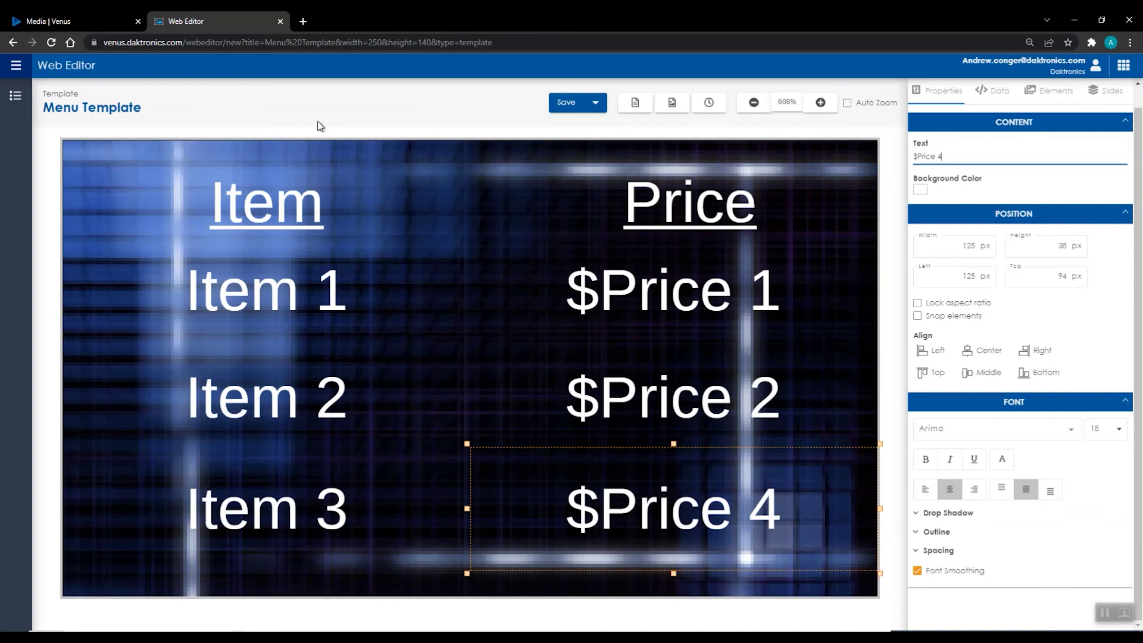
{"action": "left_click", "coordinate": [272, 178]}
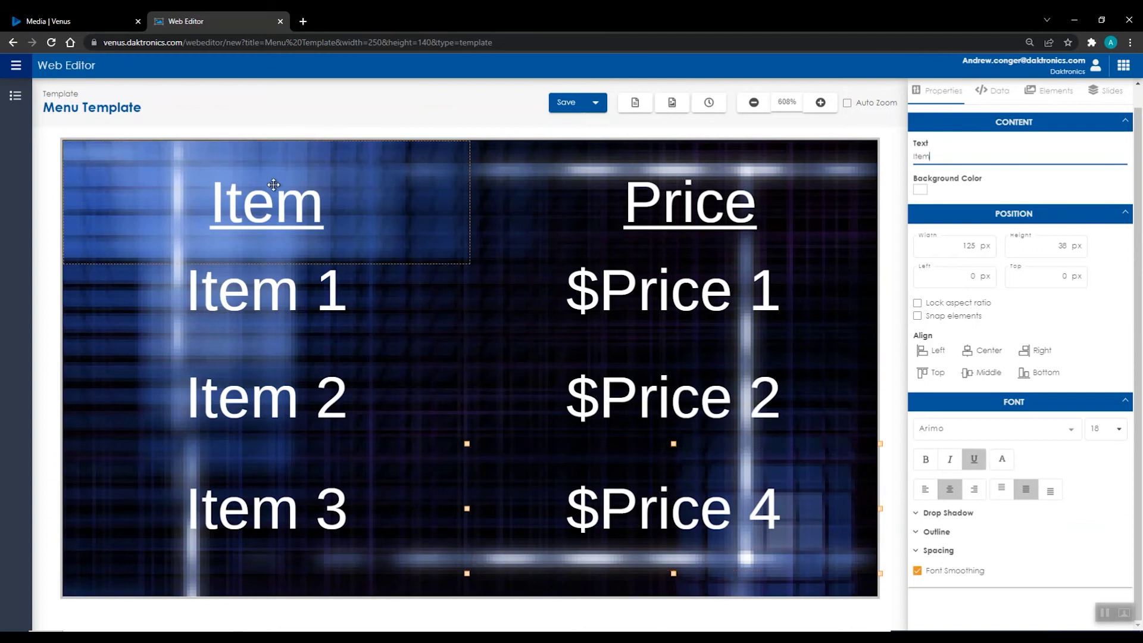
{"action": "left_click", "coordinate": [690, 209]}
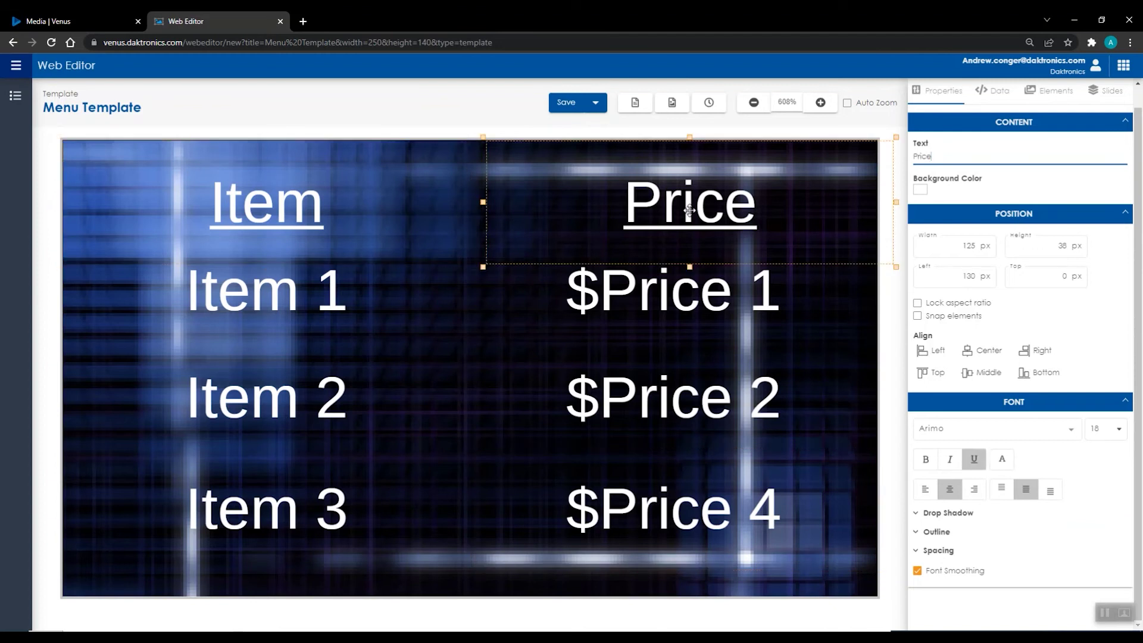
{"action": "left_click", "coordinate": [673, 186]}
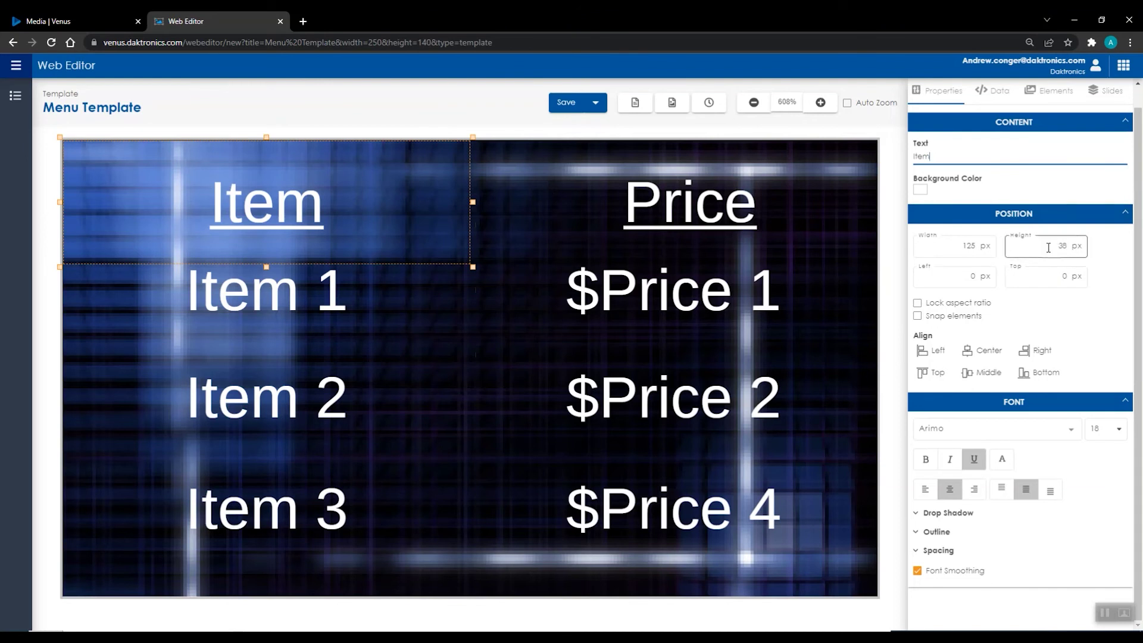
{"action": "left_click", "coordinate": [1062, 278]}
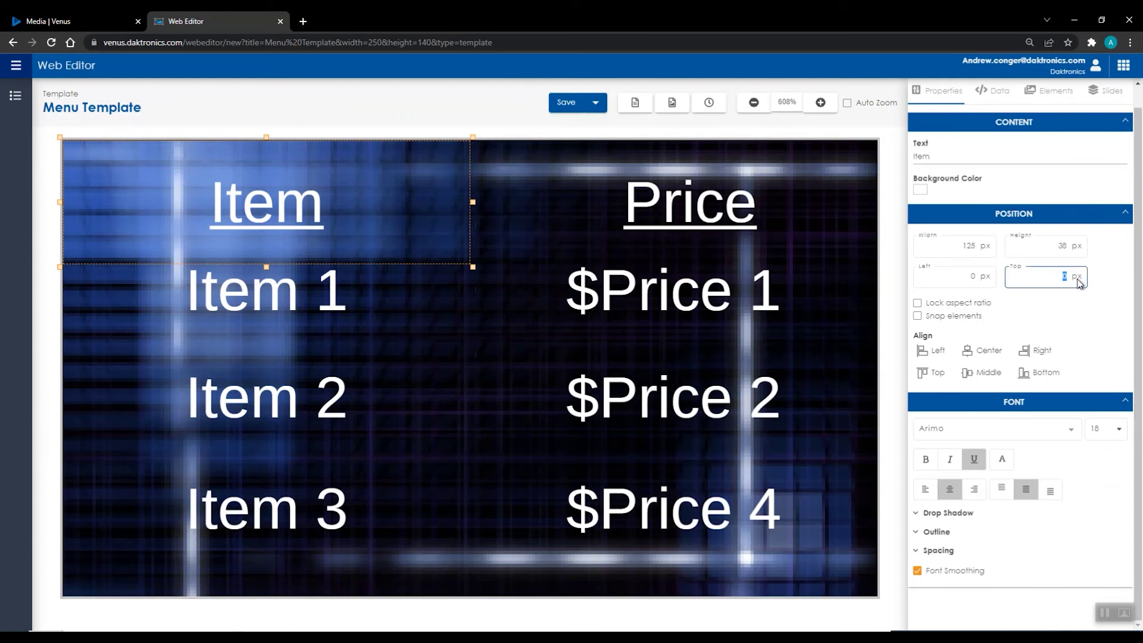
Change the Price header's Left position from 130 to 125 px.
{"action": "left_click", "coordinate": [733, 195]}
{"action": "left_click", "coordinate": [1052, 258]}
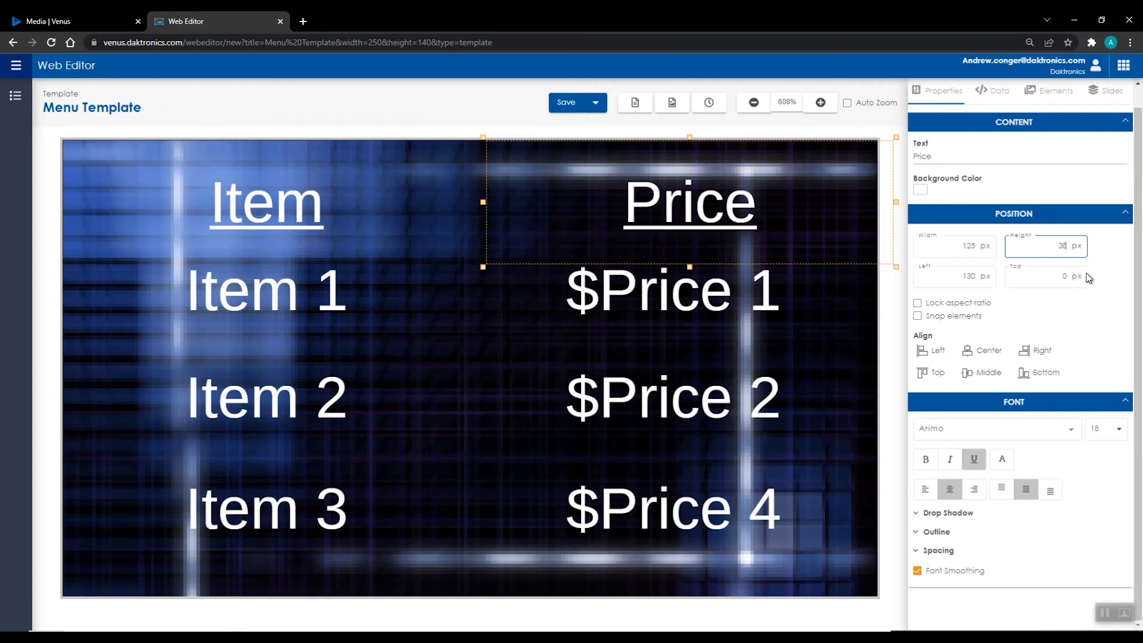
{"action": "left_click", "coordinate": [954, 279]}
{"action": "key", "text": "Delete"}
{"action": "key", "text": "Delete"}
{"action": "key", "text": "Delete"}
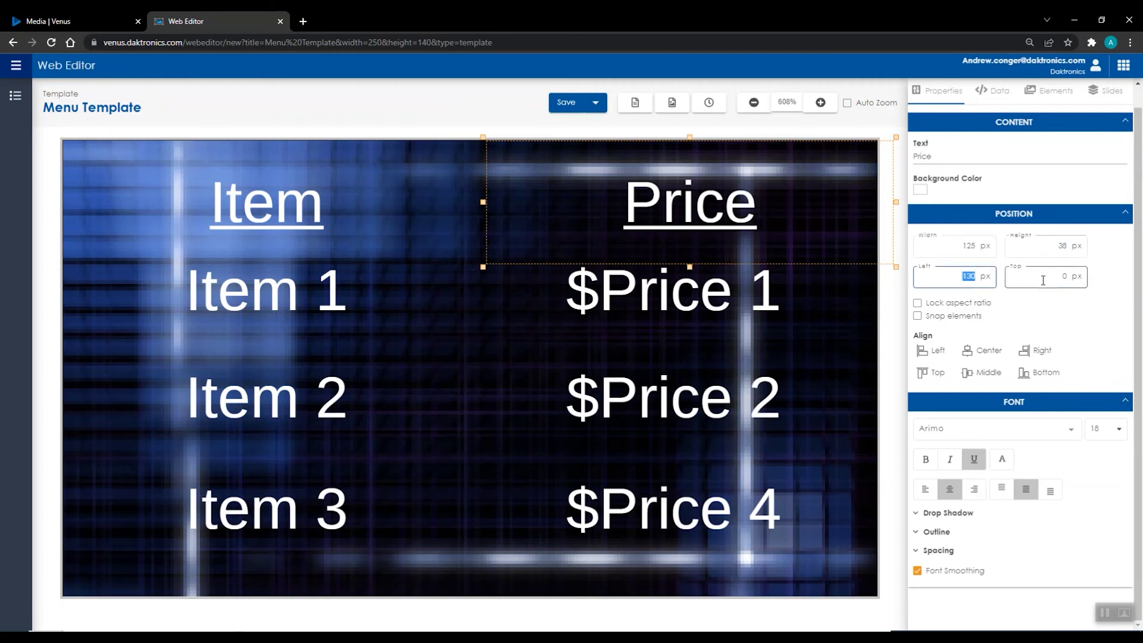
{"action": "type", "text": "125"}
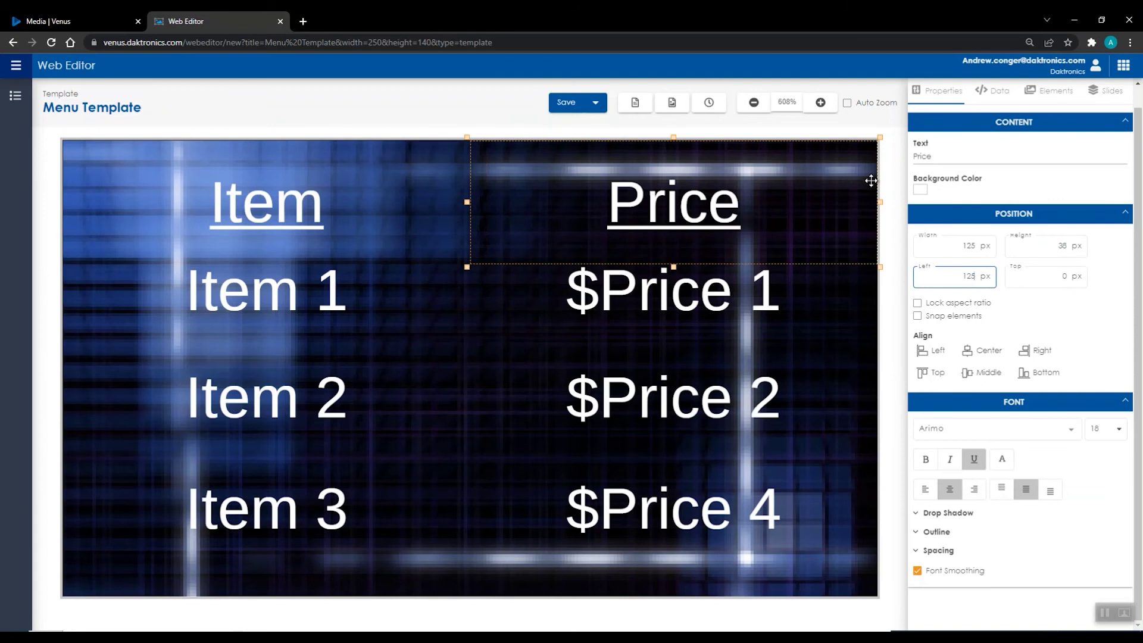
{"action": "left_click", "coordinate": [888, 192]}
Check the Item 1, $Price 1, Item 2 and $Price 4 boxes, then save the template.
{"action": "left_click", "coordinate": [299, 275]}
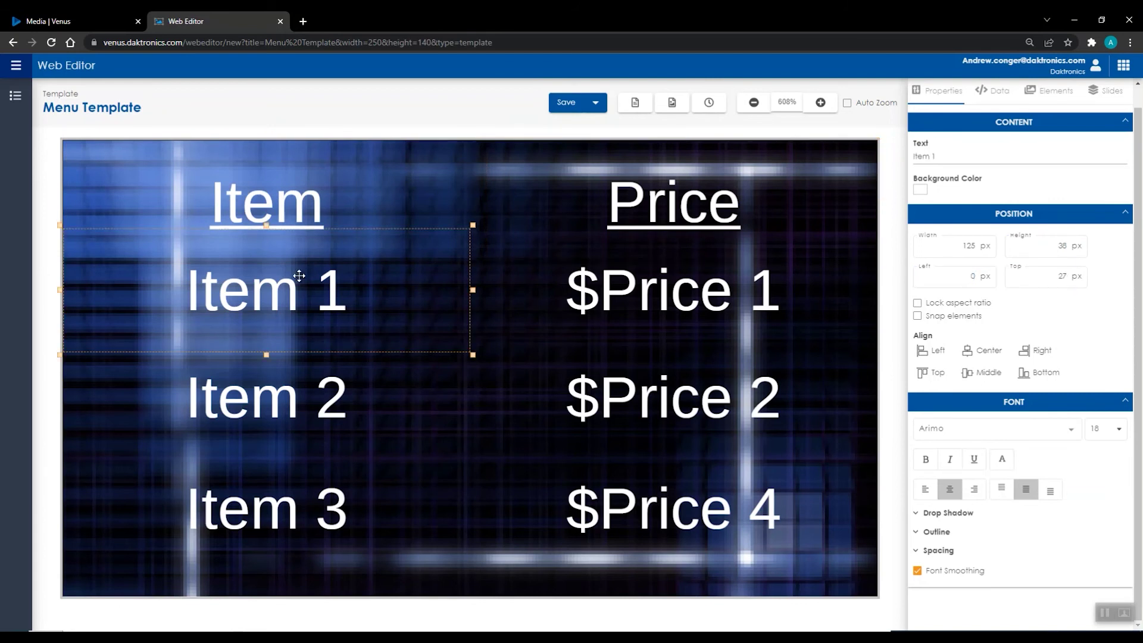
{"action": "left_click", "coordinate": [751, 288]}
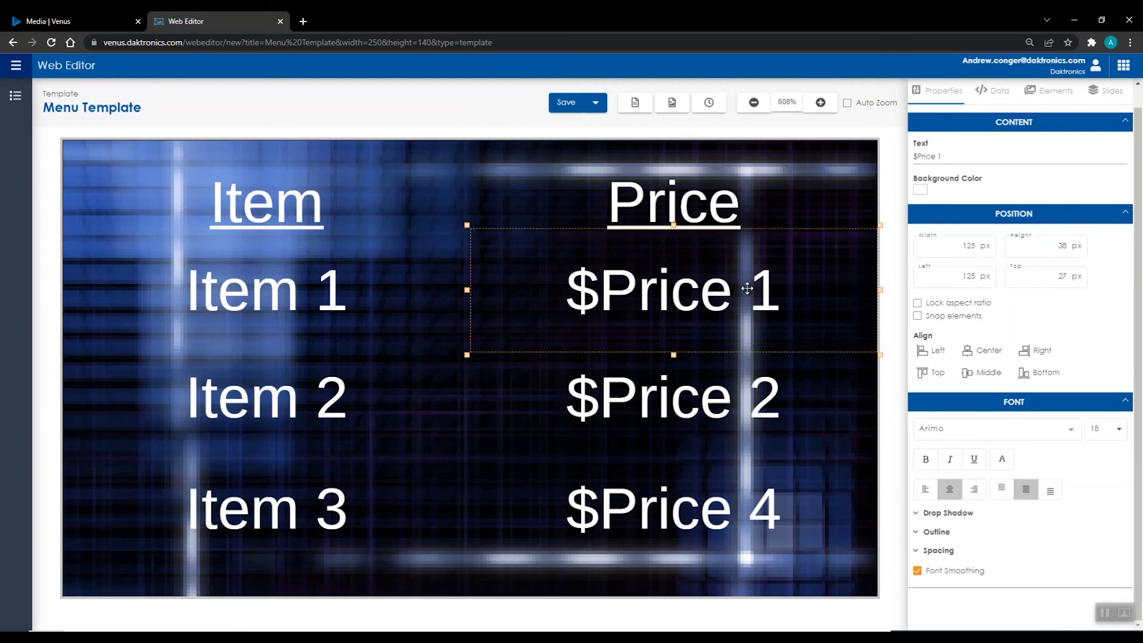
{"action": "left_click", "coordinate": [352, 400]}
{"action": "left_click", "coordinate": [666, 500]}
{"action": "left_click", "coordinate": [566, 104]}
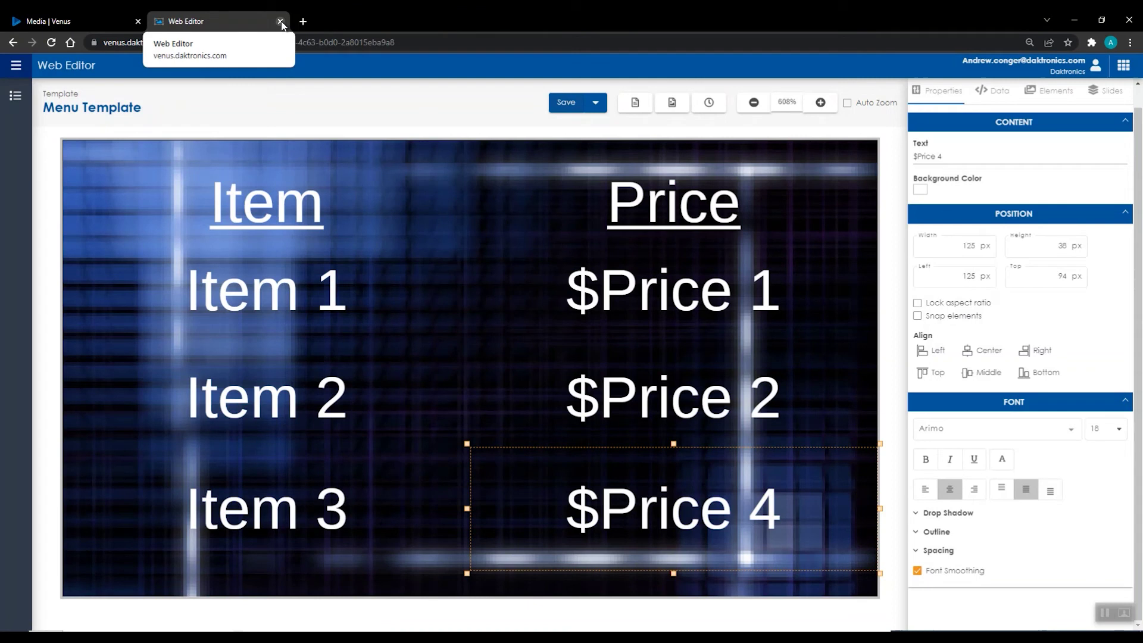
Close the editor, reload the Media Library, and select the Menu Template row.
{"action": "left_click", "coordinate": [282, 21]}
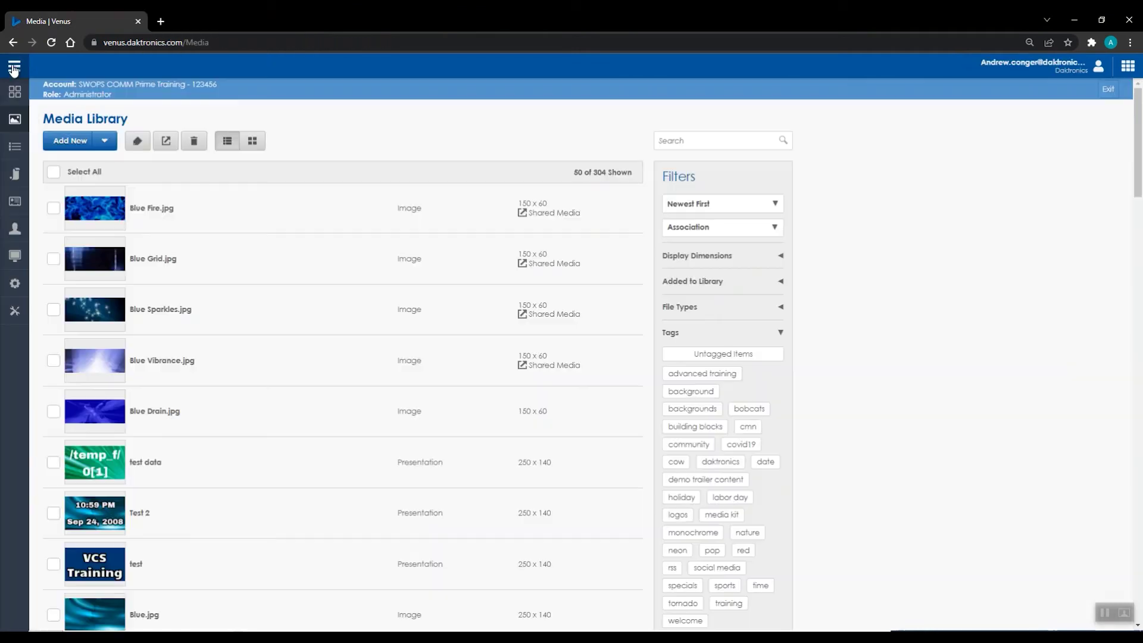
{"action": "left_click", "coordinate": [52, 43]}
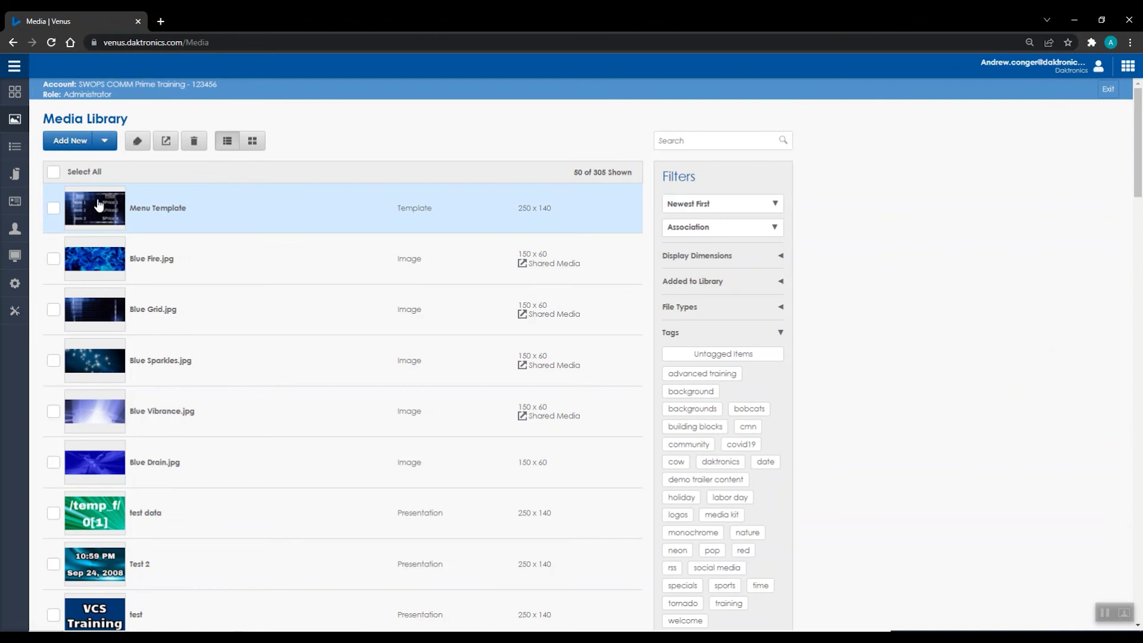
{"action": "left_click", "coordinate": [98, 206]}
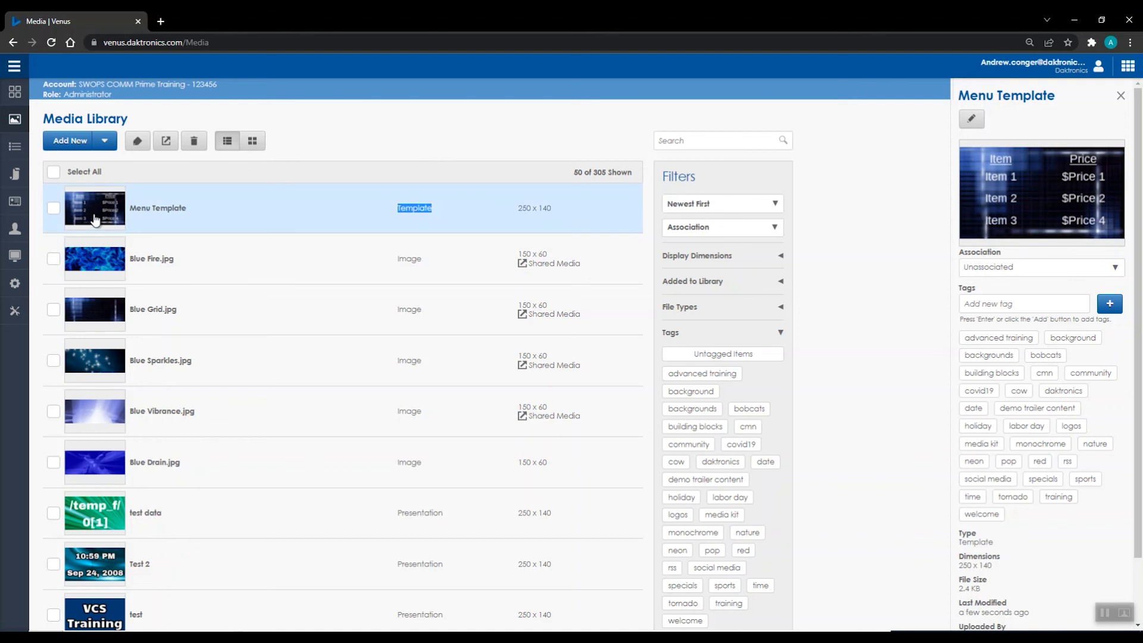
Reopen Menu Template for editing, select the $Price 1 text, and bring up the save options.
{"action": "left_click", "coordinate": [972, 119]}
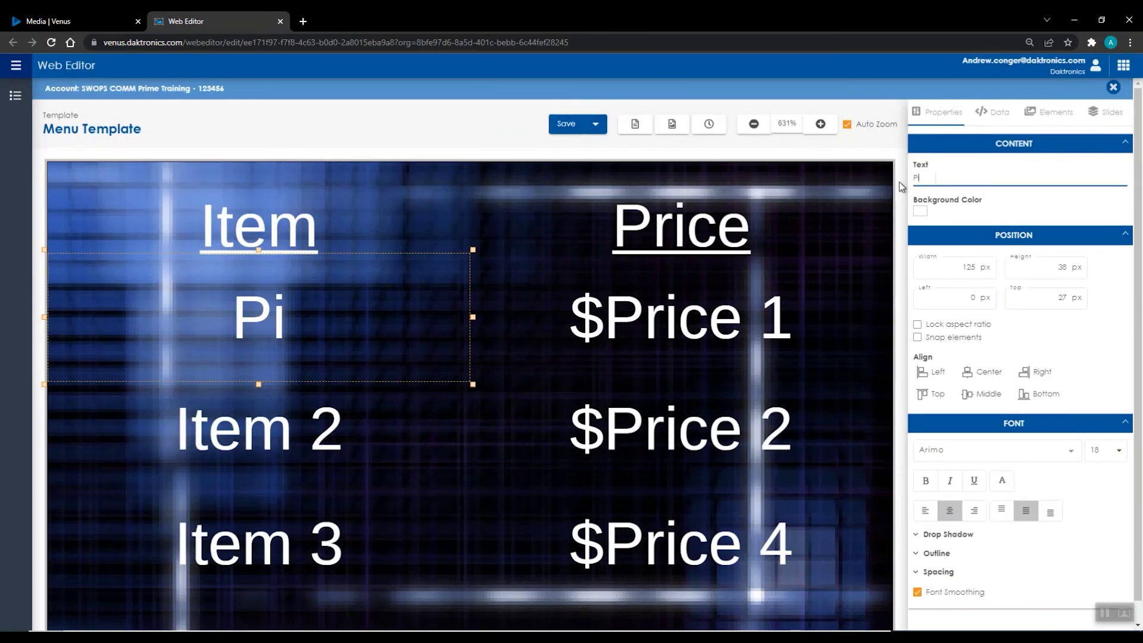
{"action": "type", "text": "zza"}
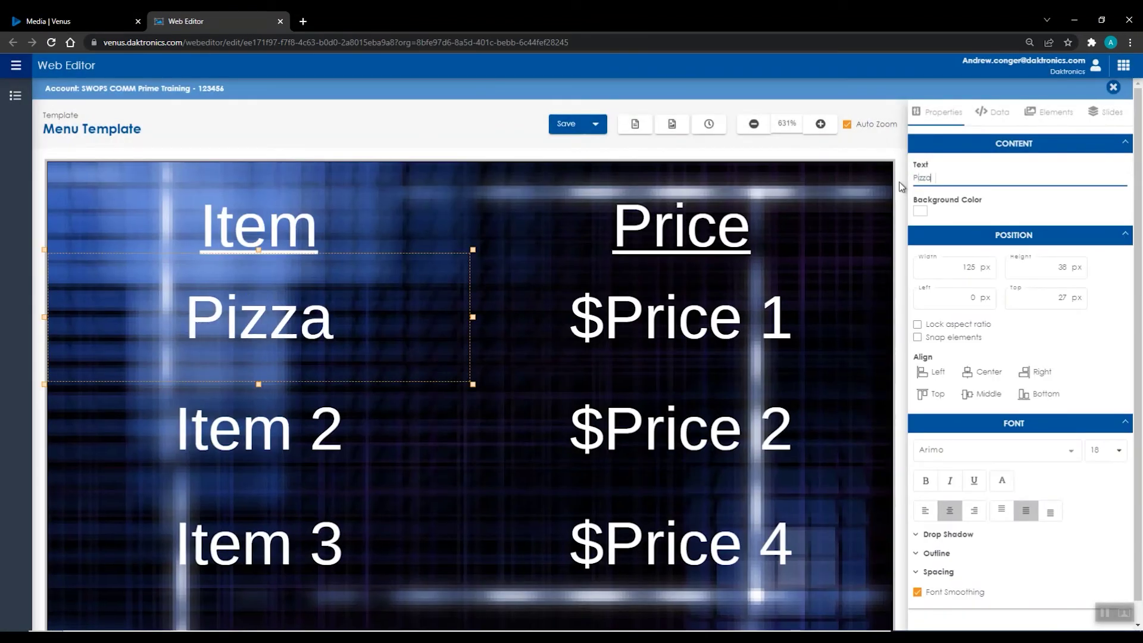
{"action": "left_click", "coordinate": [760, 302]}
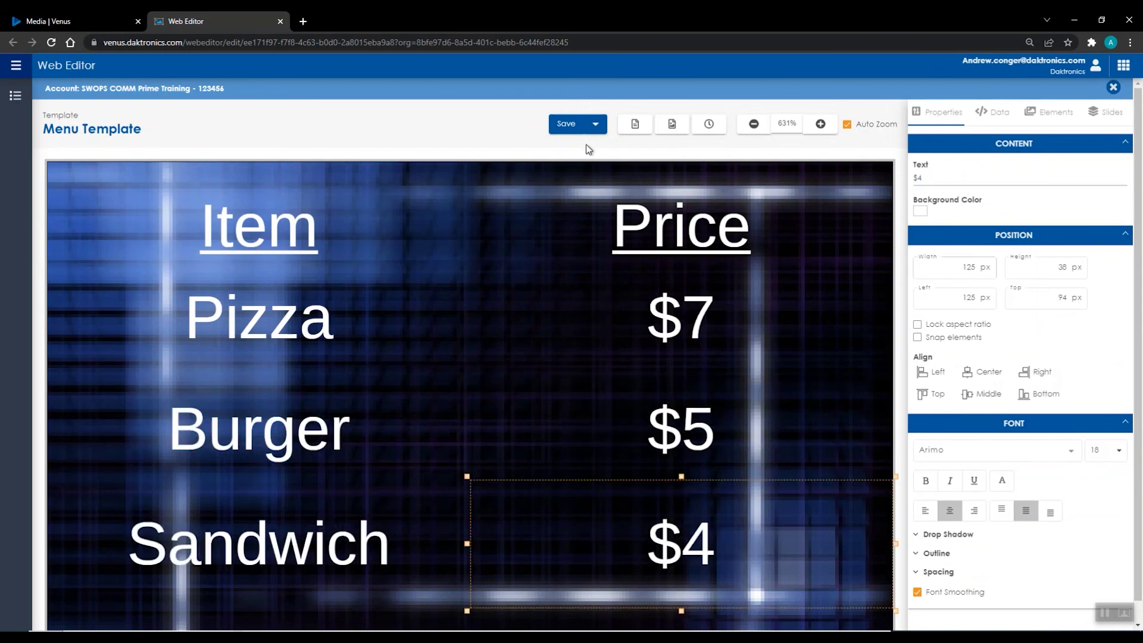
{"action": "left_click", "coordinate": [594, 124]}
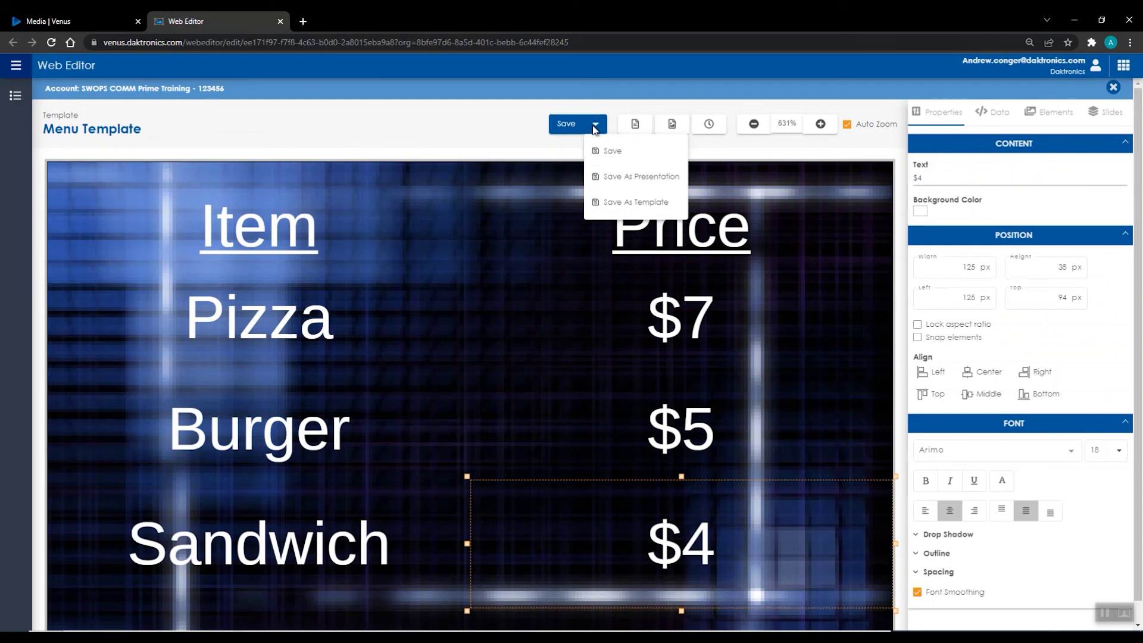
Save as presentation 'Menu Template 1' and select its row to preview Pizza $7, Burger $5, Sandwich $4.
{"action": "left_click", "coordinate": [632, 178]}
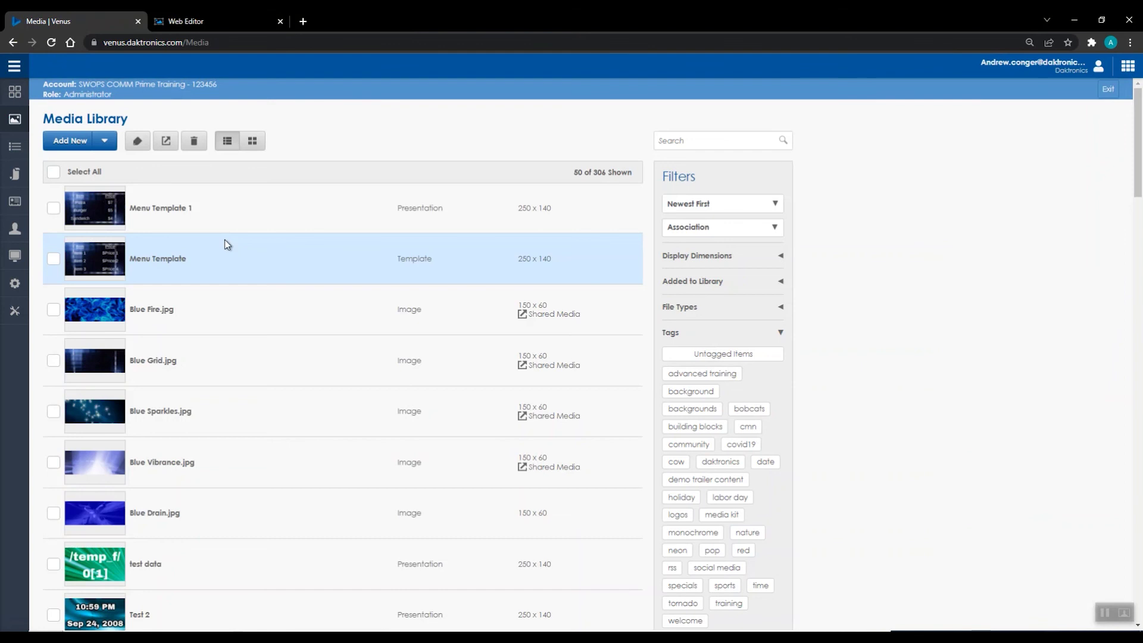
{"action": "left_click", "coordinate": [107, 211]}
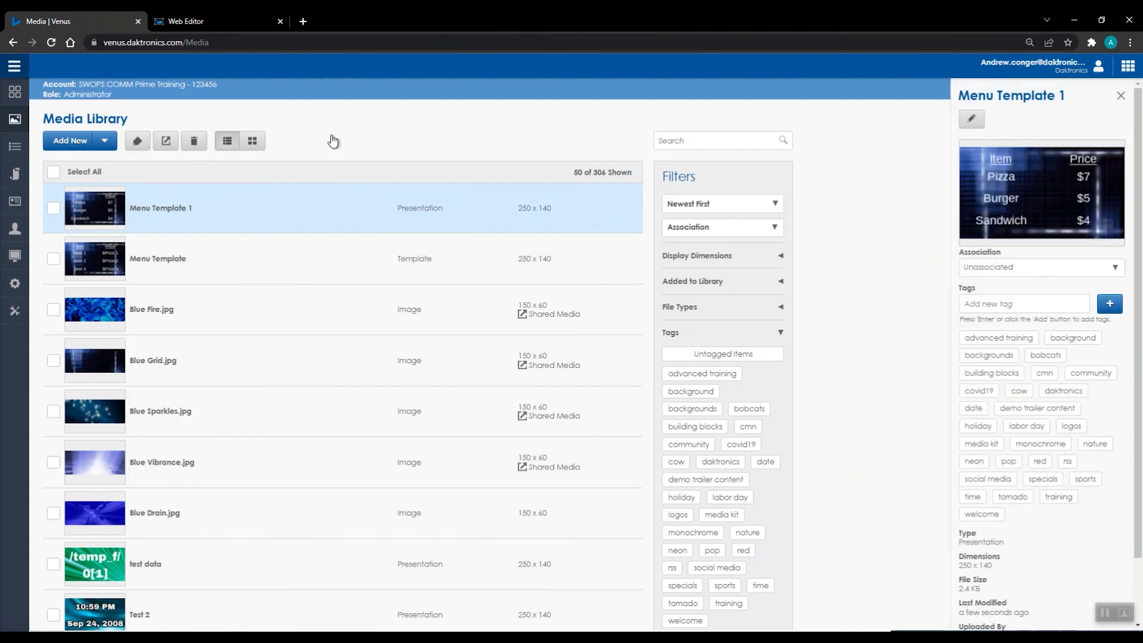